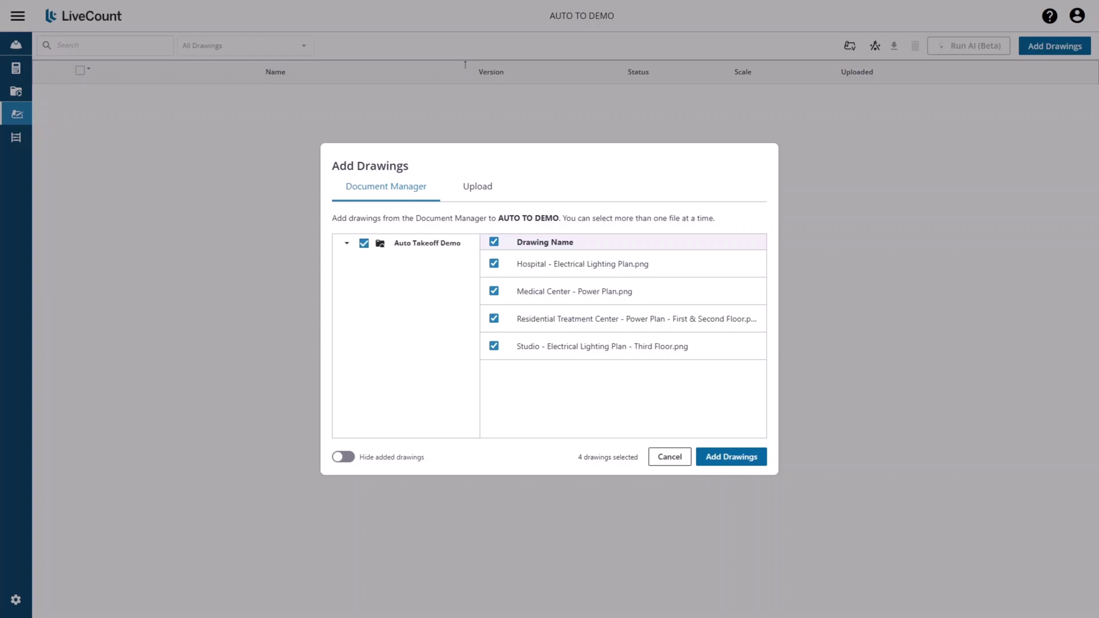
Upload the four checked drawings to AUTO TO DEMO with auto-detected scales
click(744, 460)
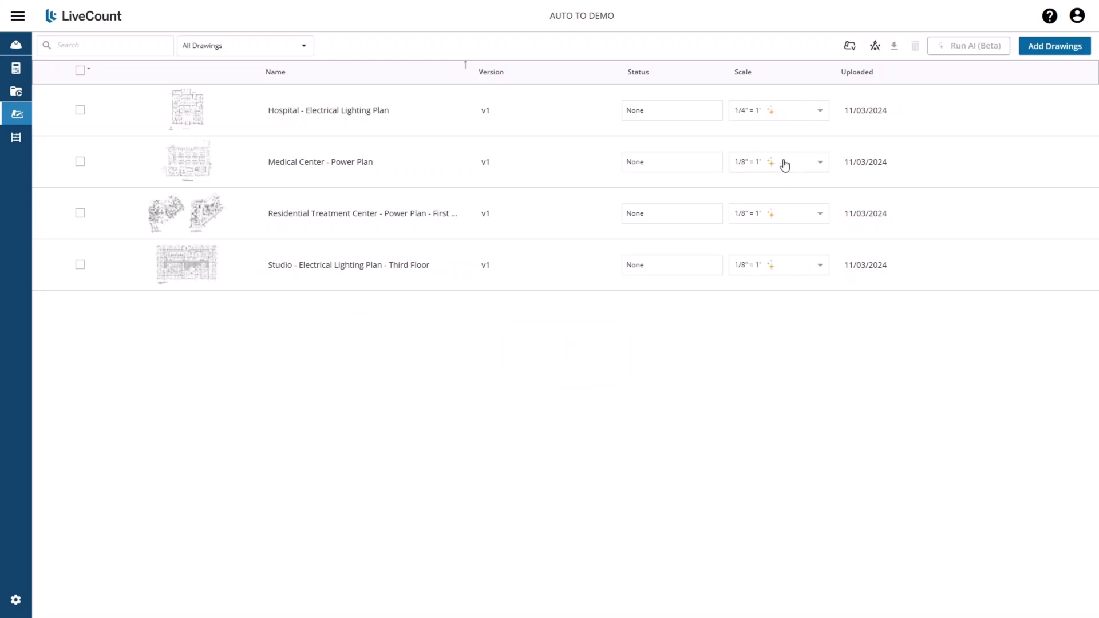
mouse_move(771, 111)
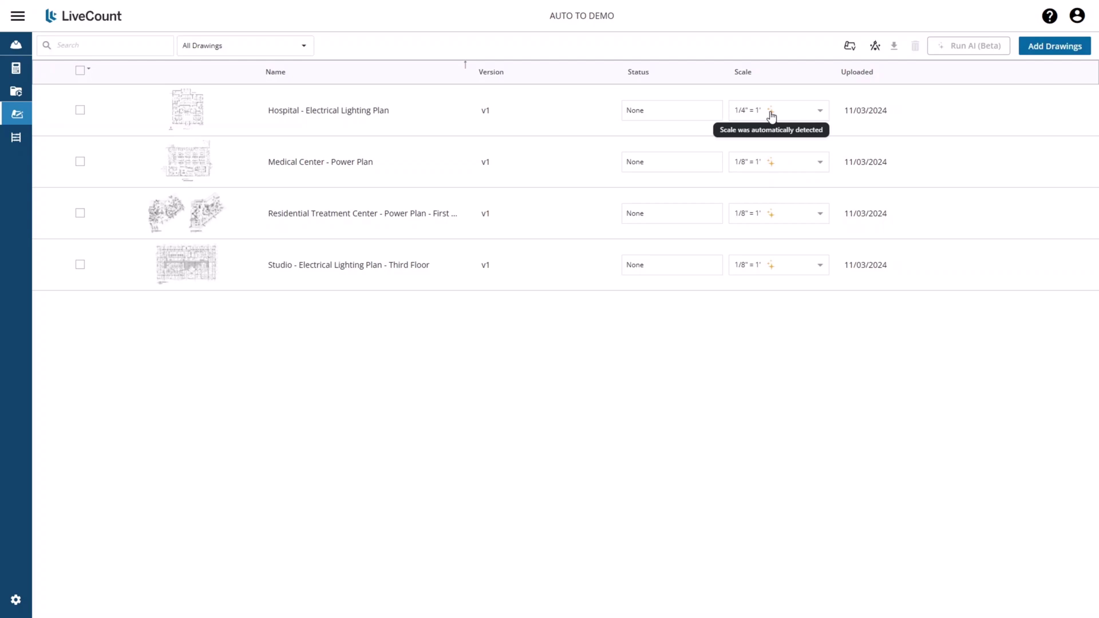
click(772, 114)
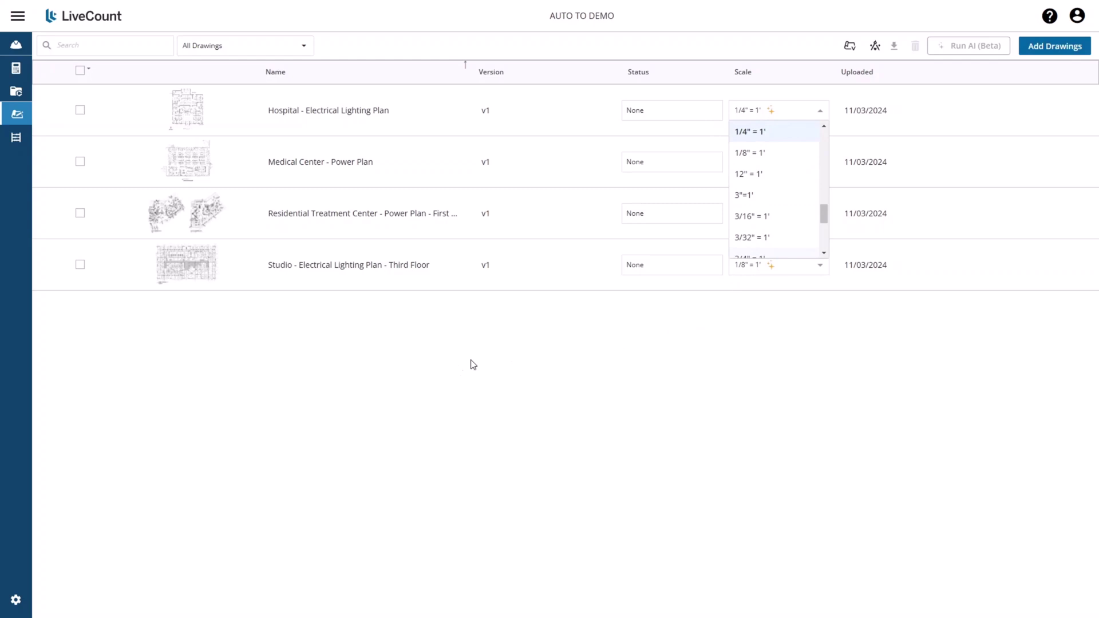
click(457, 371)
mouse_move(186, 110)
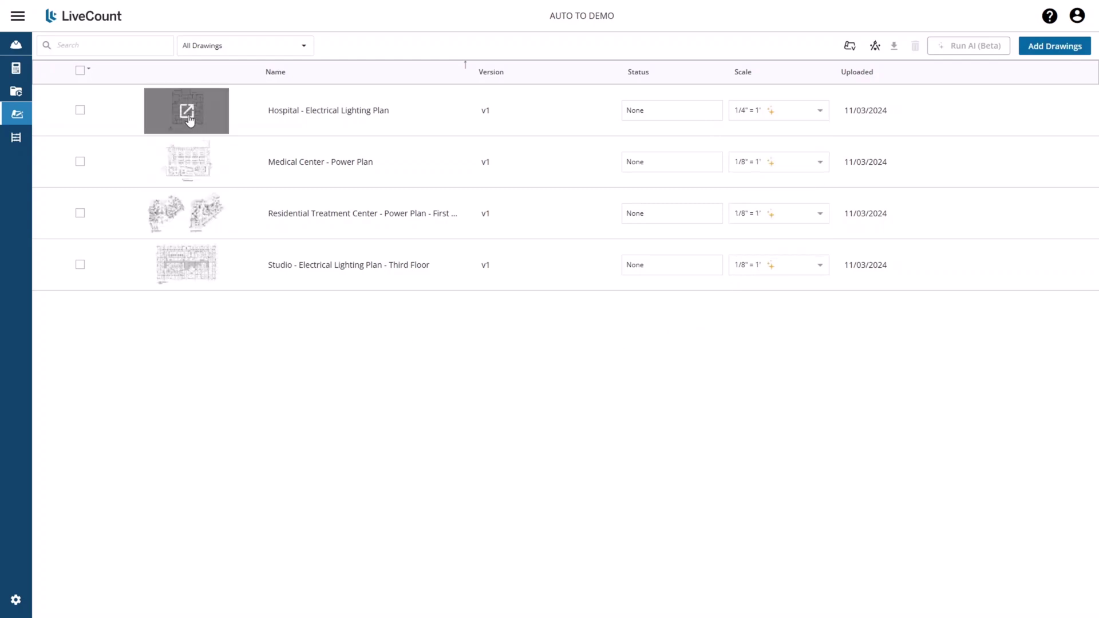
Open the Hospital - Electrical Lighting Plan drawing and list the job's other drawings
click(188, 119)
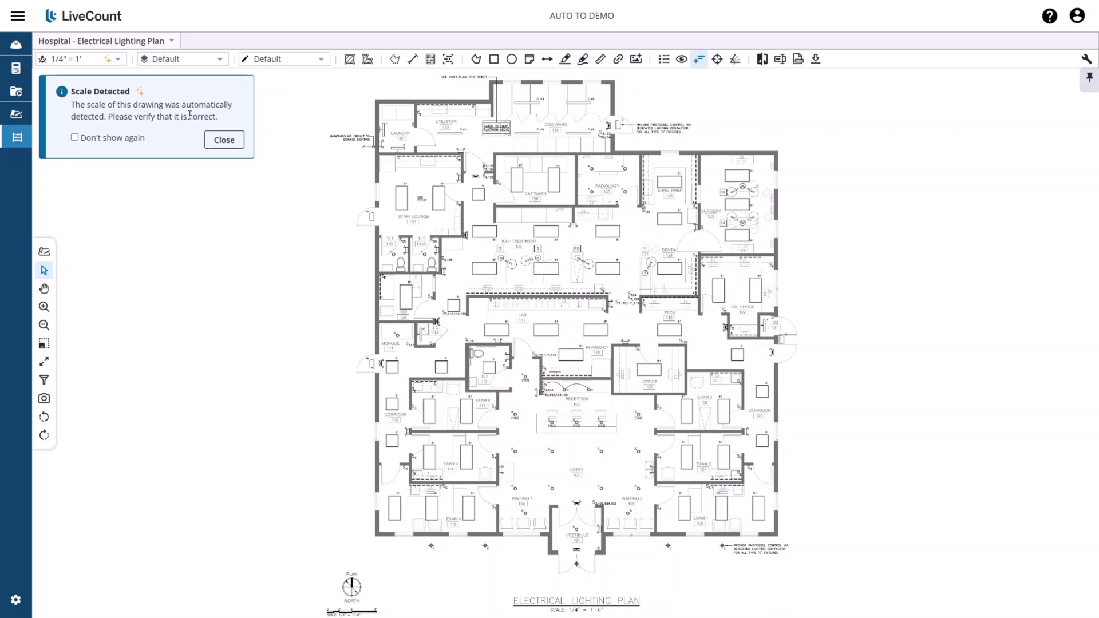
click(170, 41)
Switch to Medical Center - Power Plan and close its scale notice, leaving Don't show again unchecked
click(218, 125)
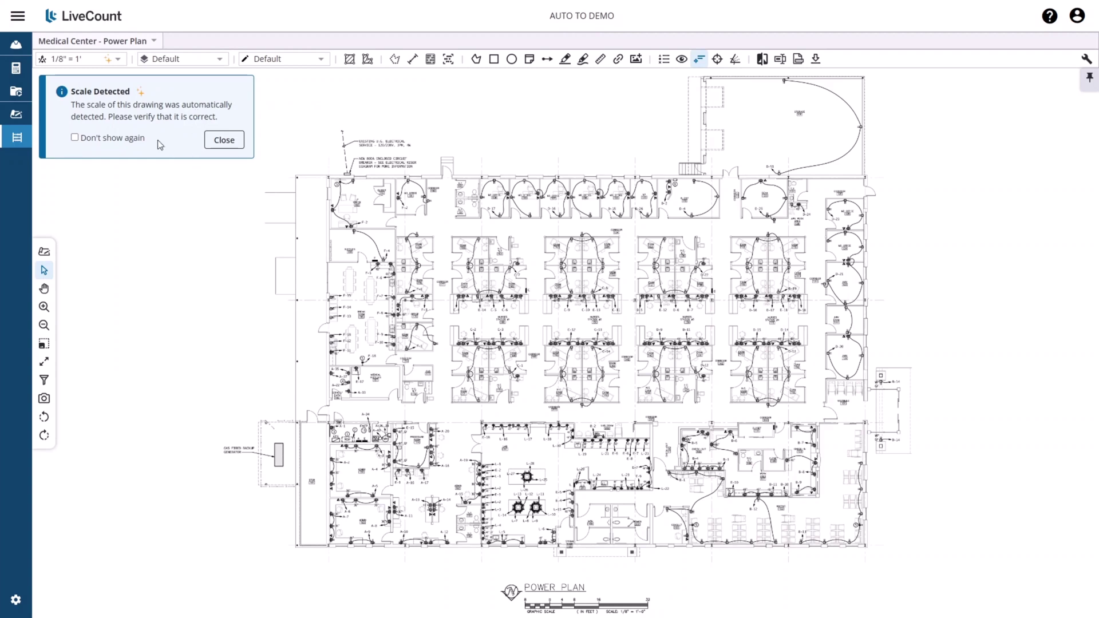
click(75, 138)
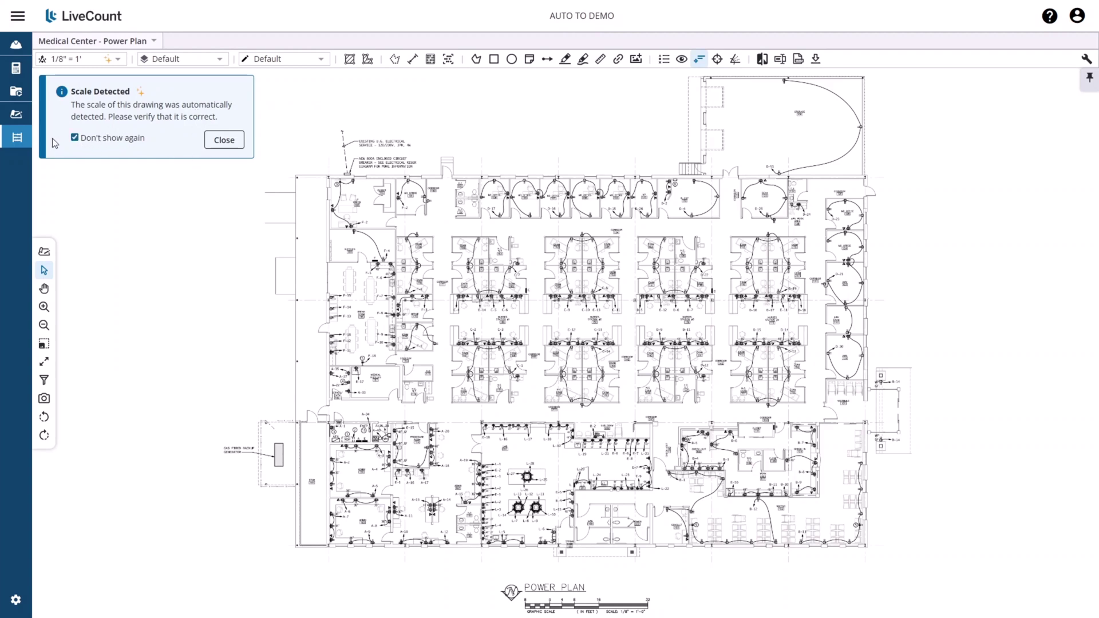
click(101, 140)
click(224, 140)
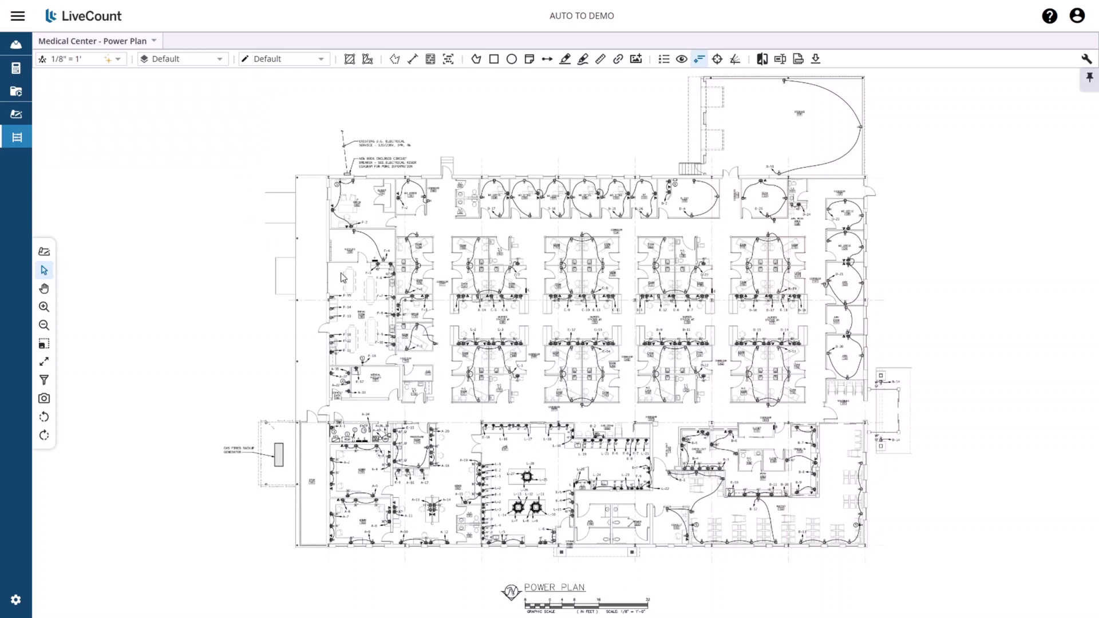
scroll(571, 503, down, 4)
scroll(607, 430, up, 5)
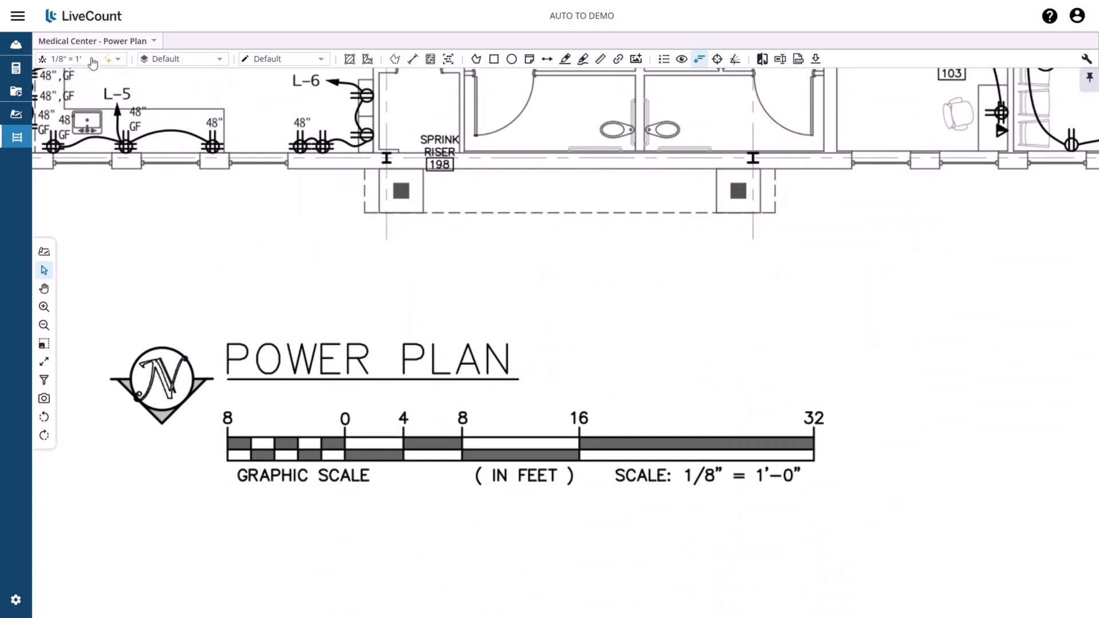
Choose Calibrate Drawing from the Power Plan's scale dropdown
click(92, 61)
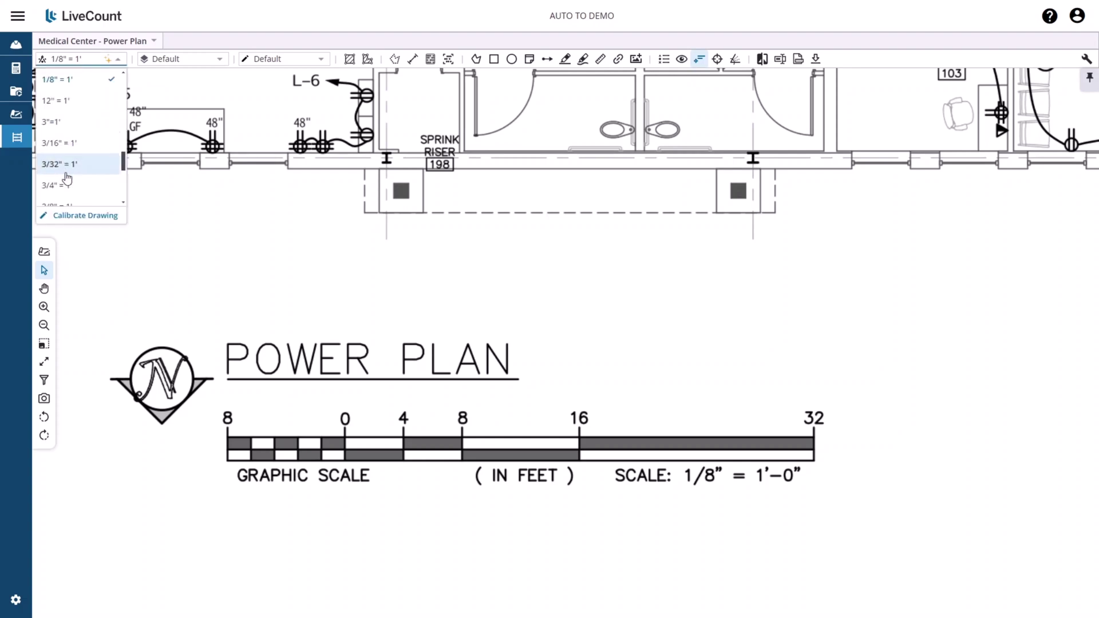
click(84, 216)
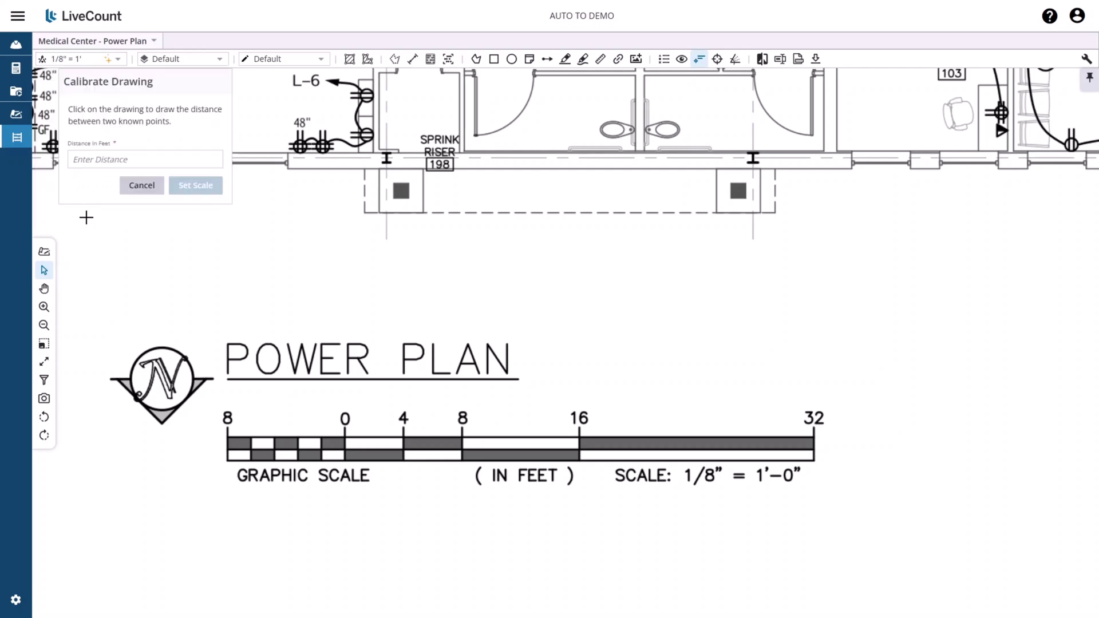